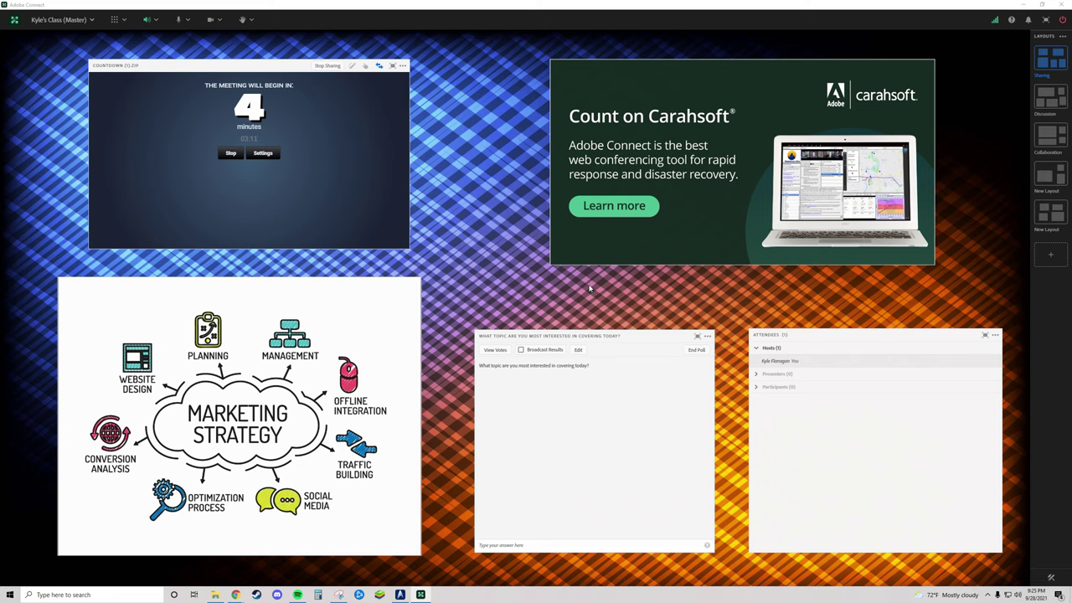
- End the live Kyle's Class (Master) session for all attendees with End Now
left_click(62, 22)
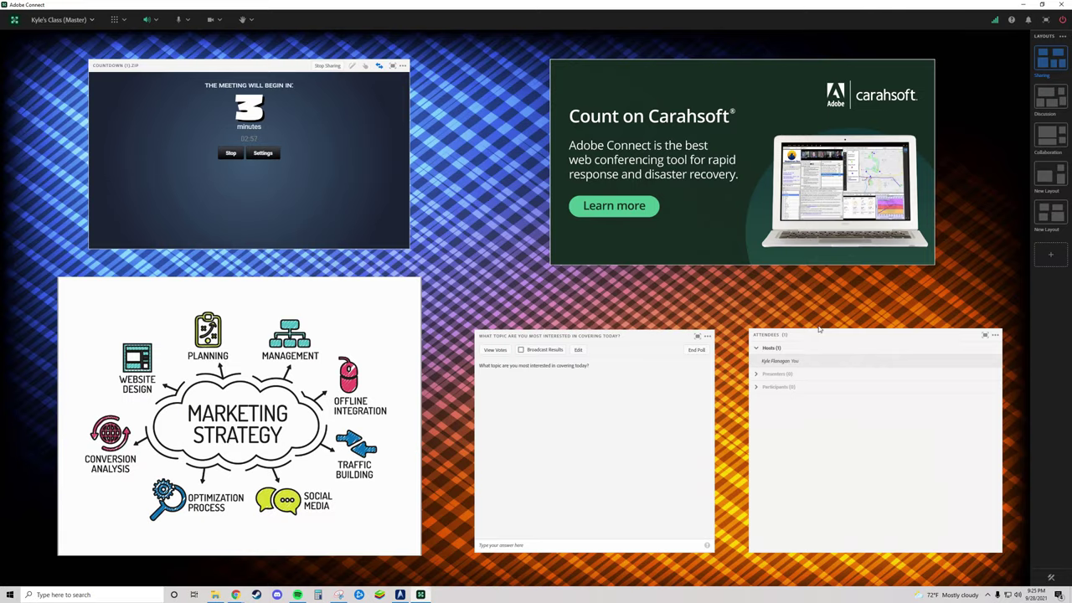
left_click(1062, 20)
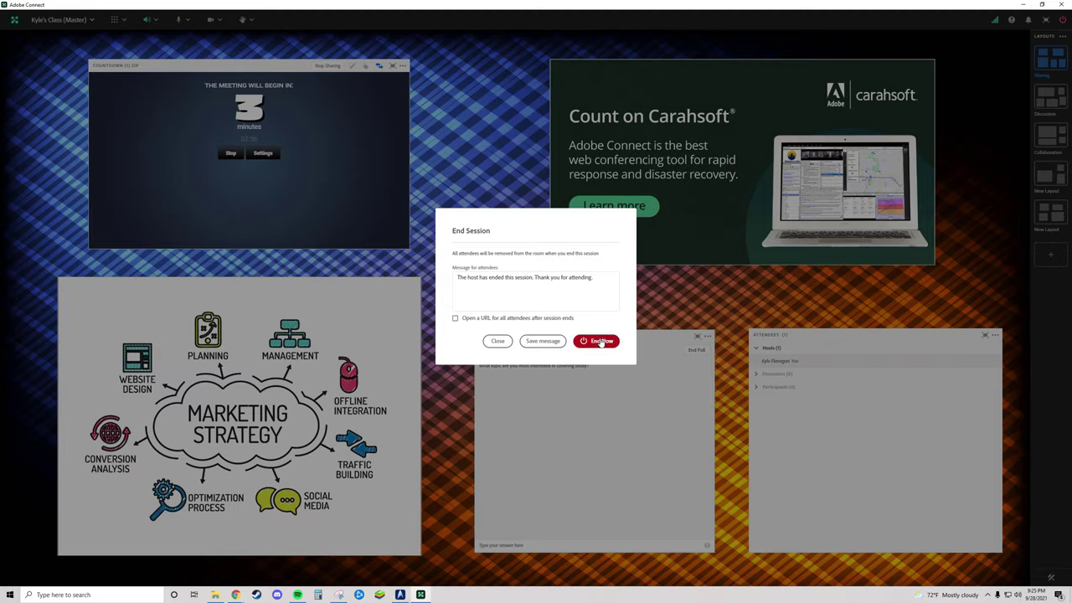
left_click(605, 341)
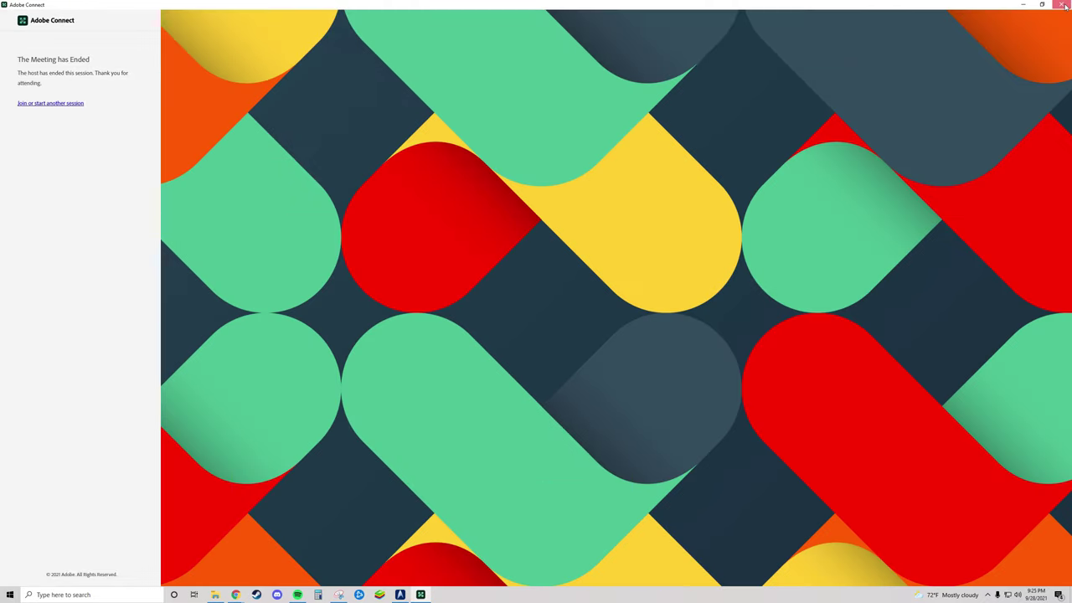
- Close the ended meeting window and open the My Meetings list with Kyle's Class (Master) and My Templates
left_click(1062, 5)
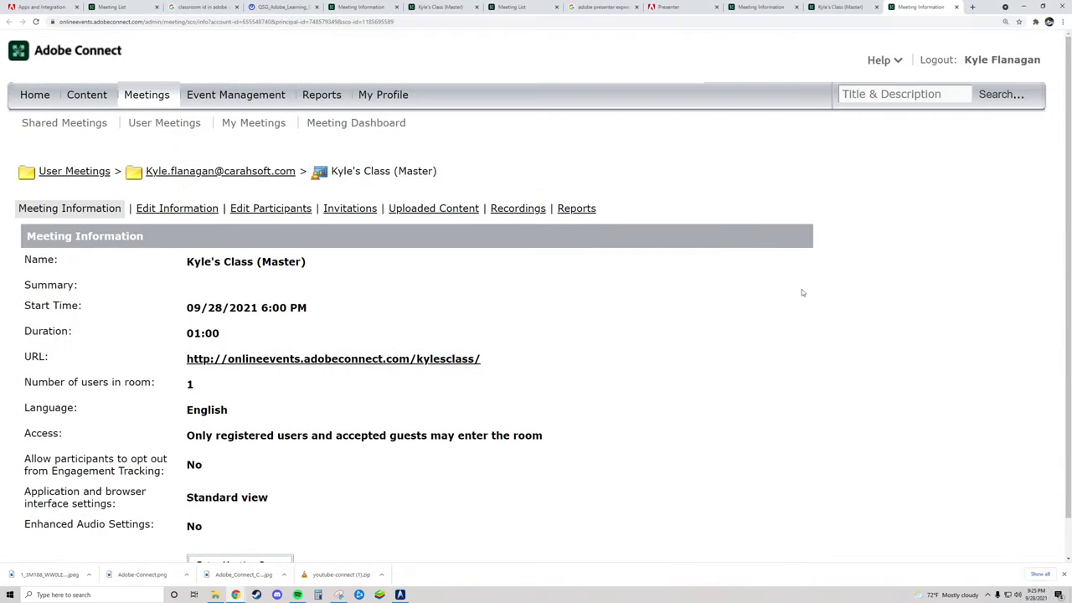
left_click(147, 102)
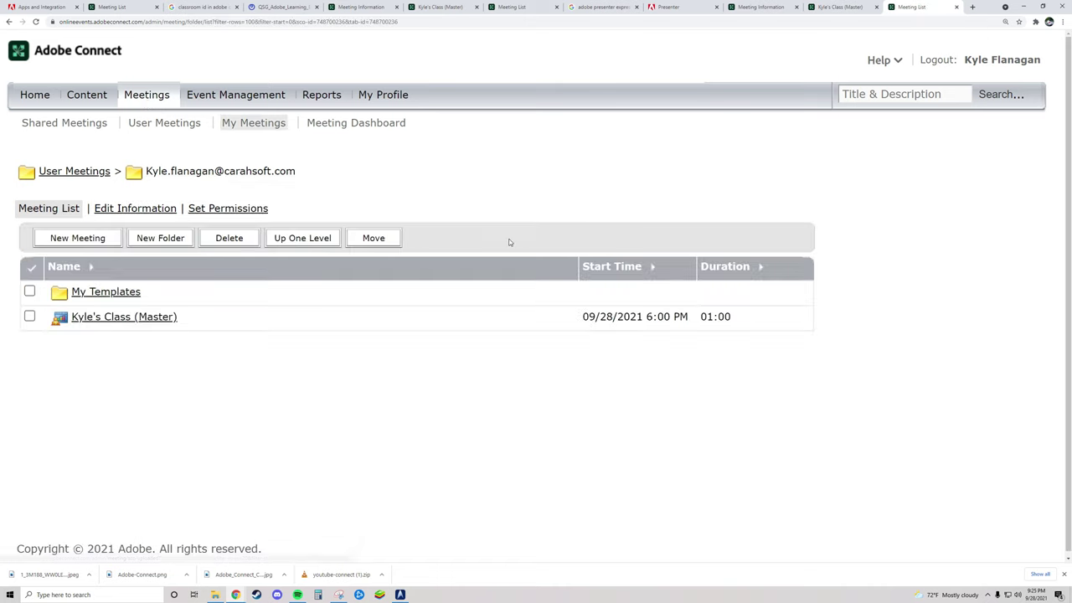
left_click_drag(201, 321, 67, 320)
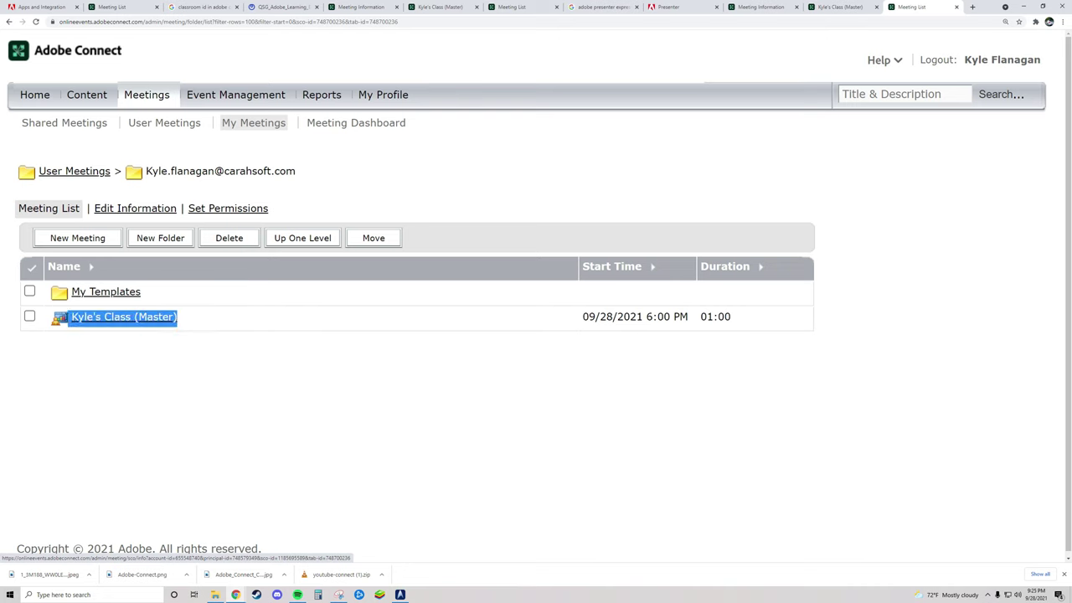
left_click(236, 318)
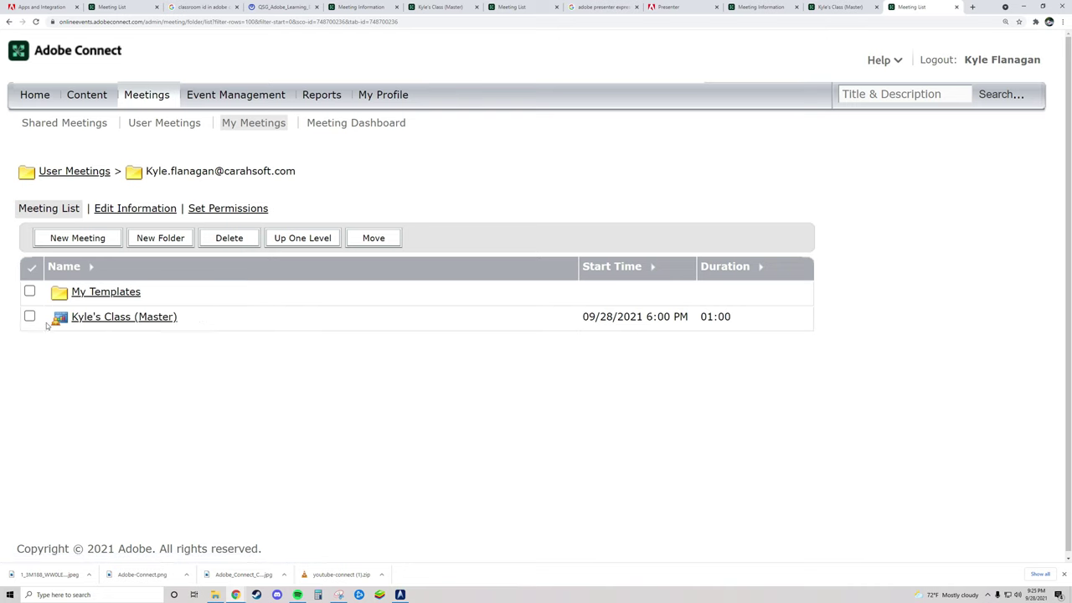
left_click_drag(188, 324, 67, 320)
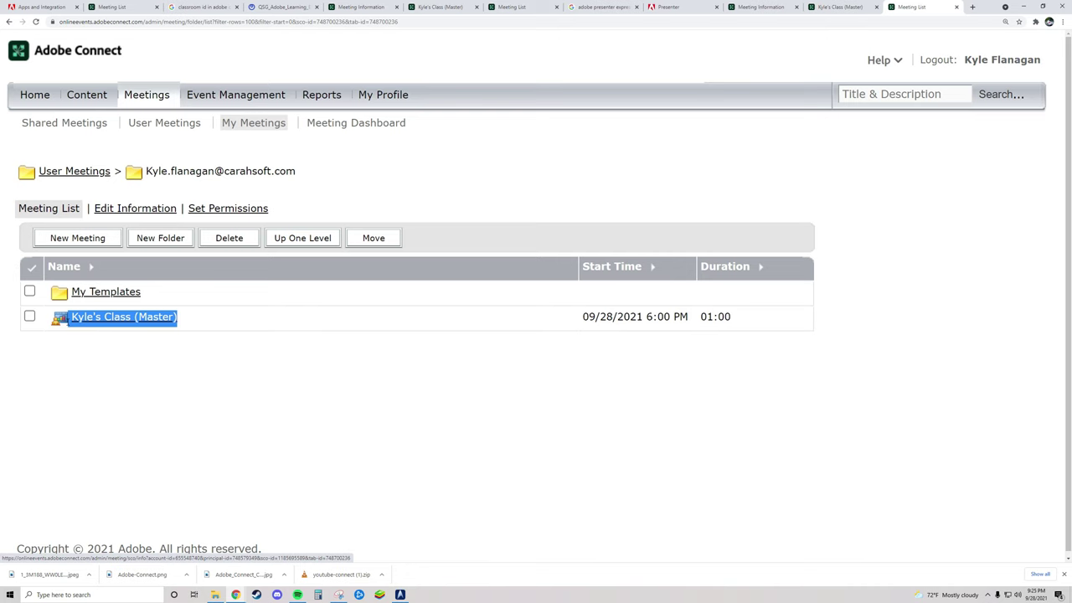
left_click_drag(148, 293, 79, 291)
left_click(157, 295)
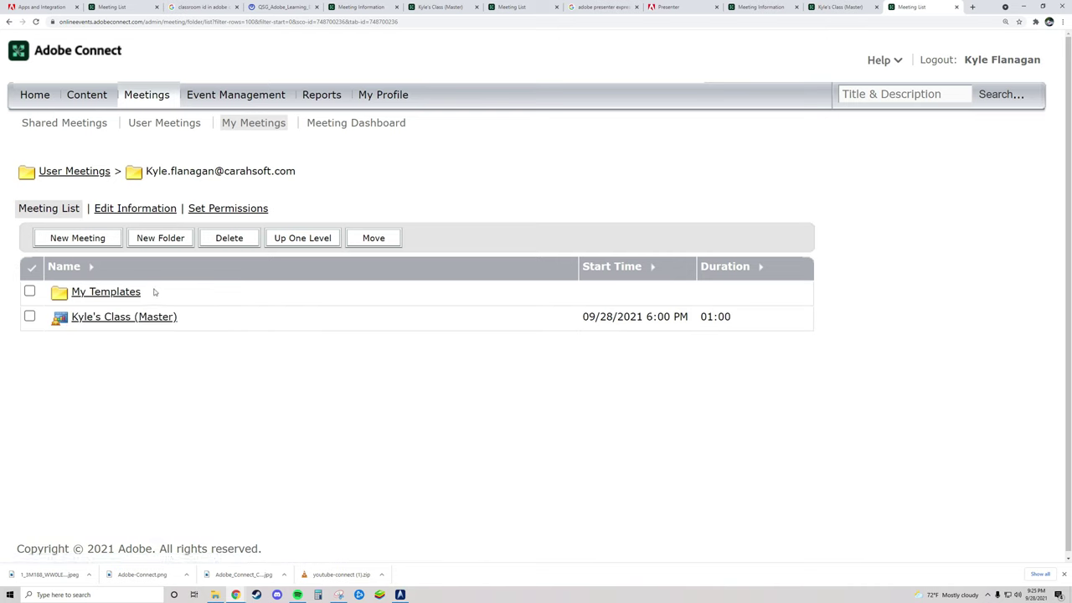
left_click_drag(144, 294, 79, 292)
left_click(149, 295)
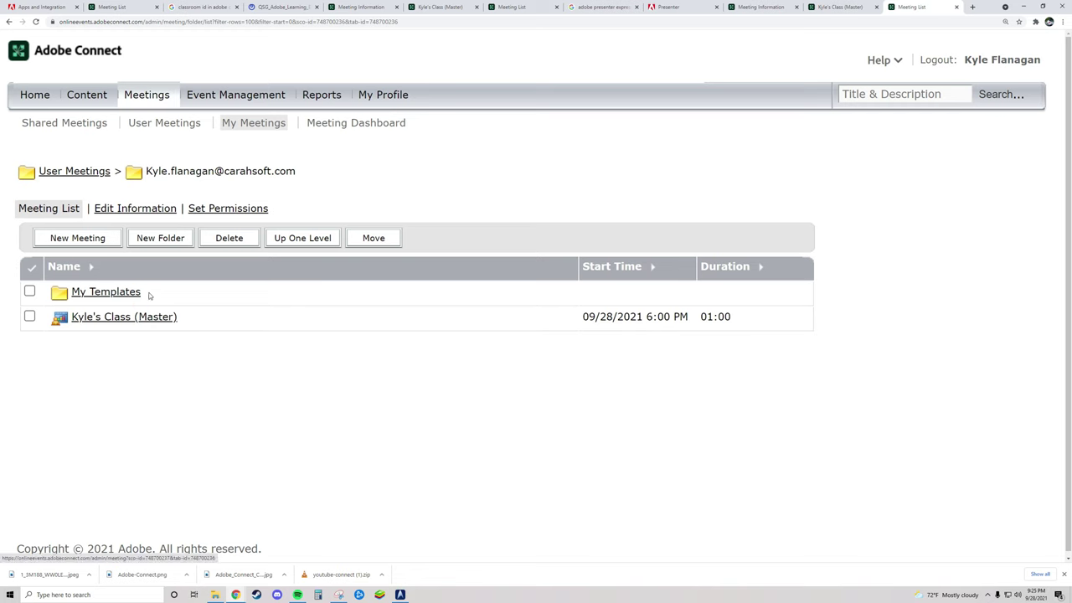
- Move the checked Kyle's Class (Master) meeting to the My Templates destination and confirm the move
left_click(30, 316)
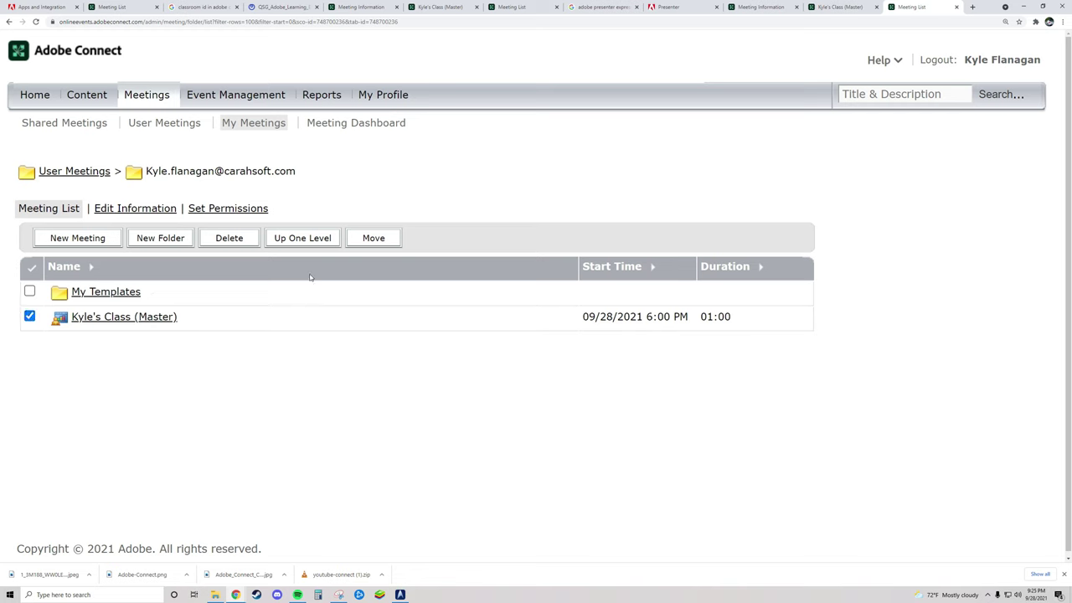
left_click(372, 238)
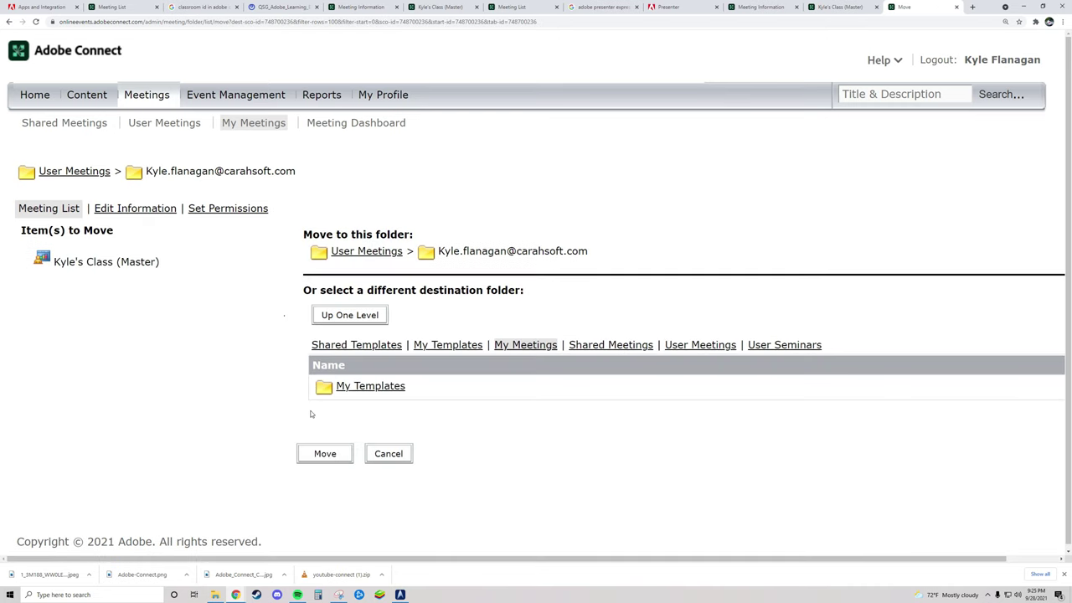
left_click_drag(418, 387, 331, 386)
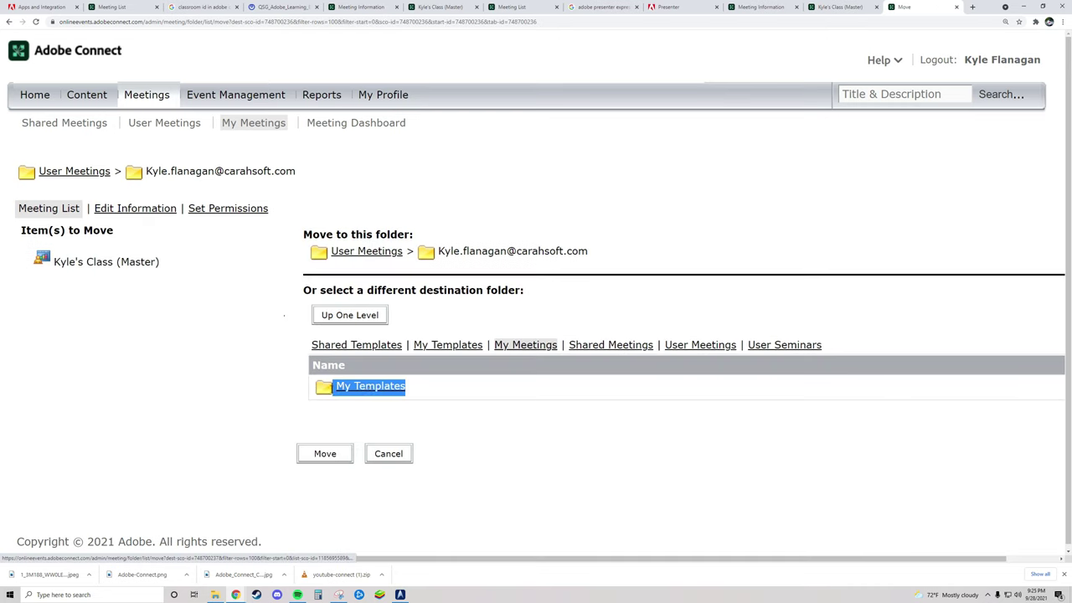
left_click(374, 389)
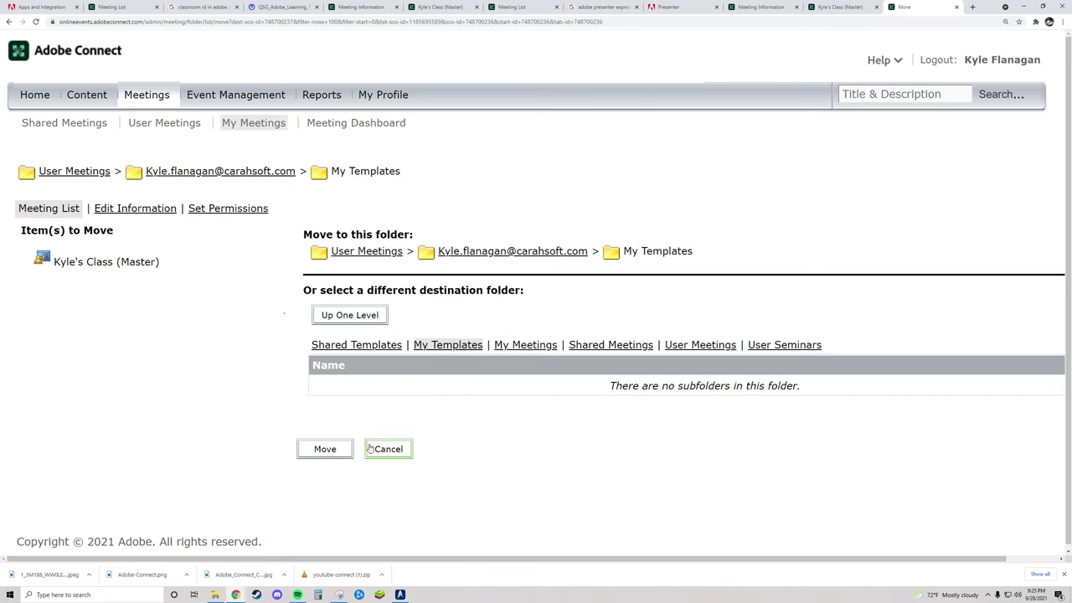
left_click(325, 449)
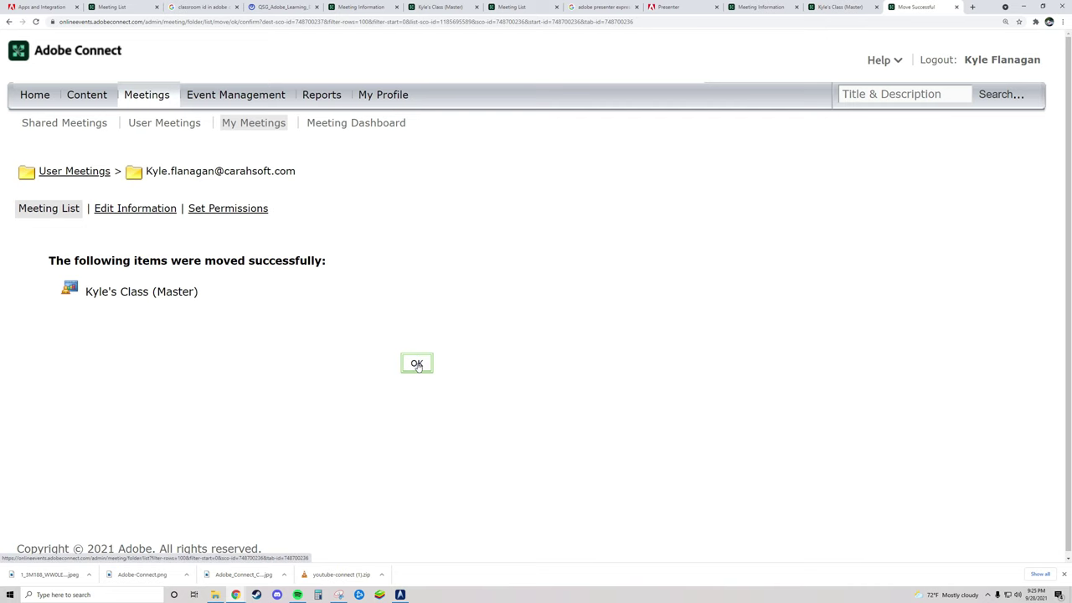
left_click(417, 364)
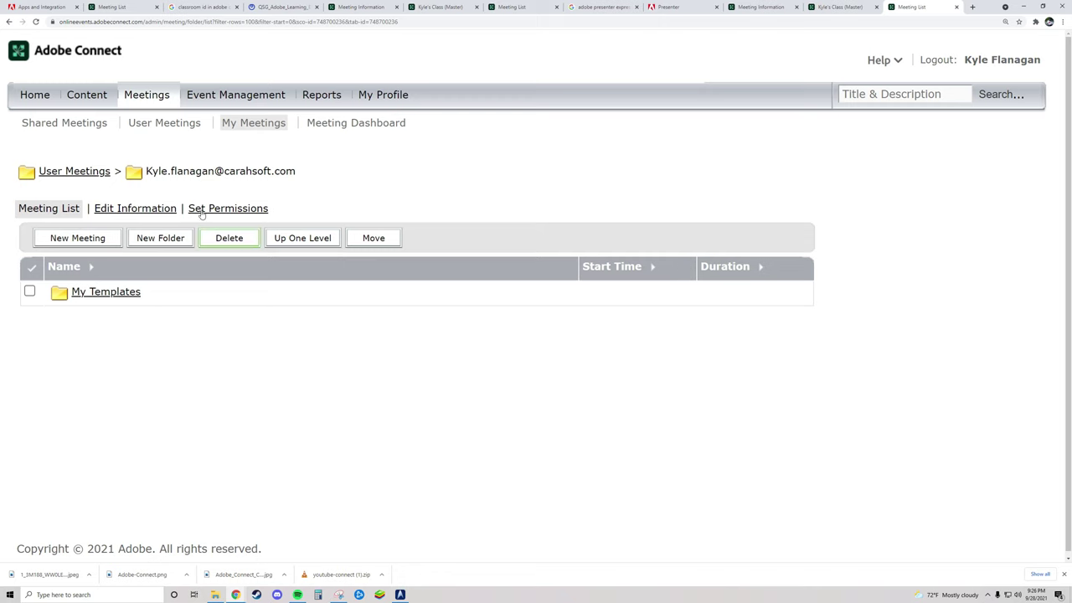
left_click(273, 123)
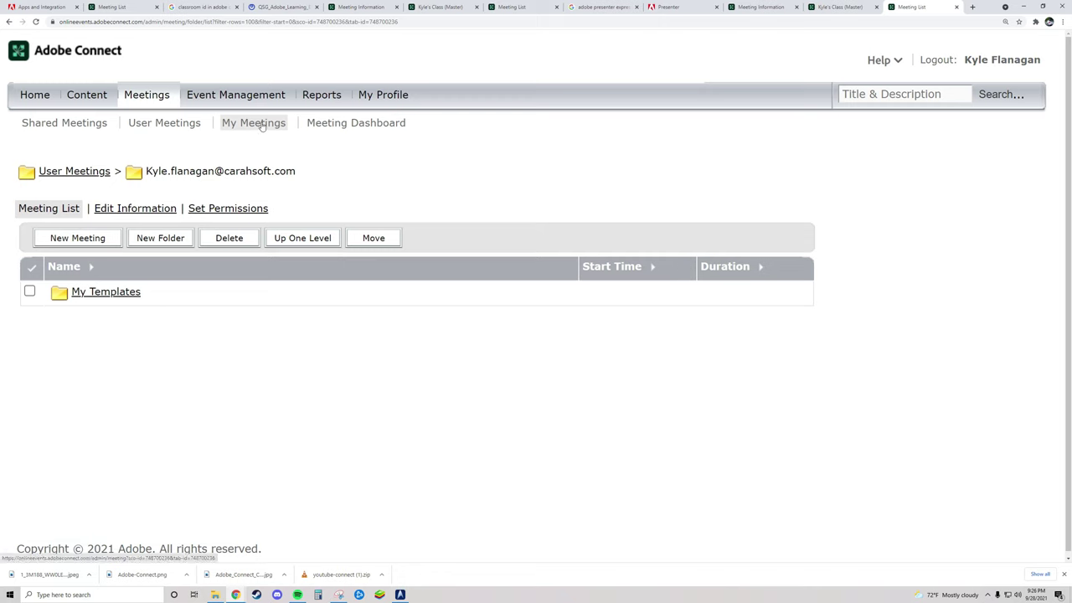
left_click(104, 292)
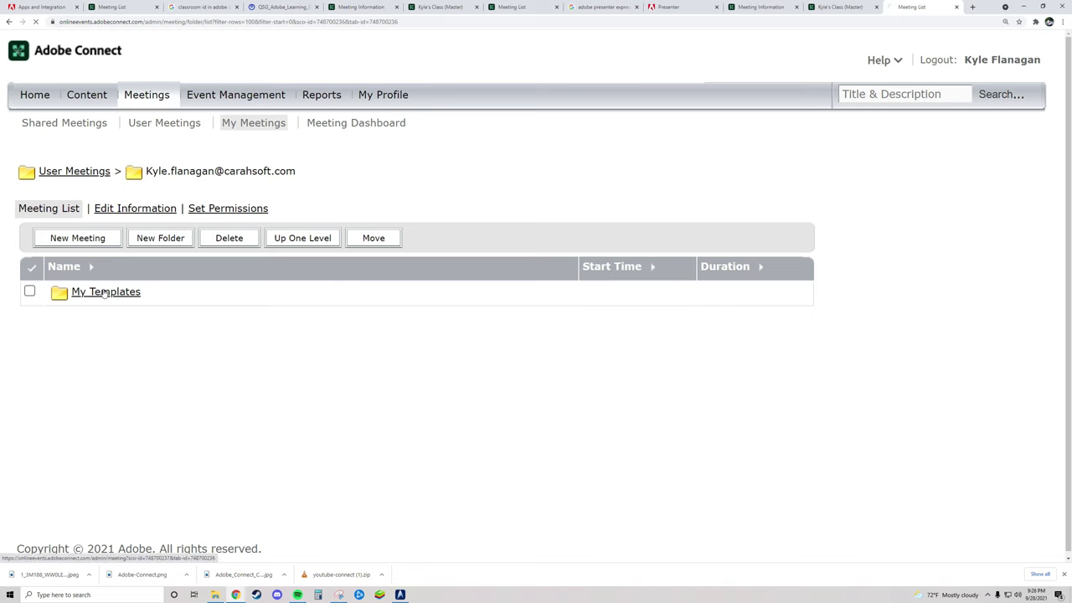
left_click_drag(196, 292, 155, 286)
left_click(186, 282)
left_click_drag(184, 356, 94, 337)
left_click(194, 346)
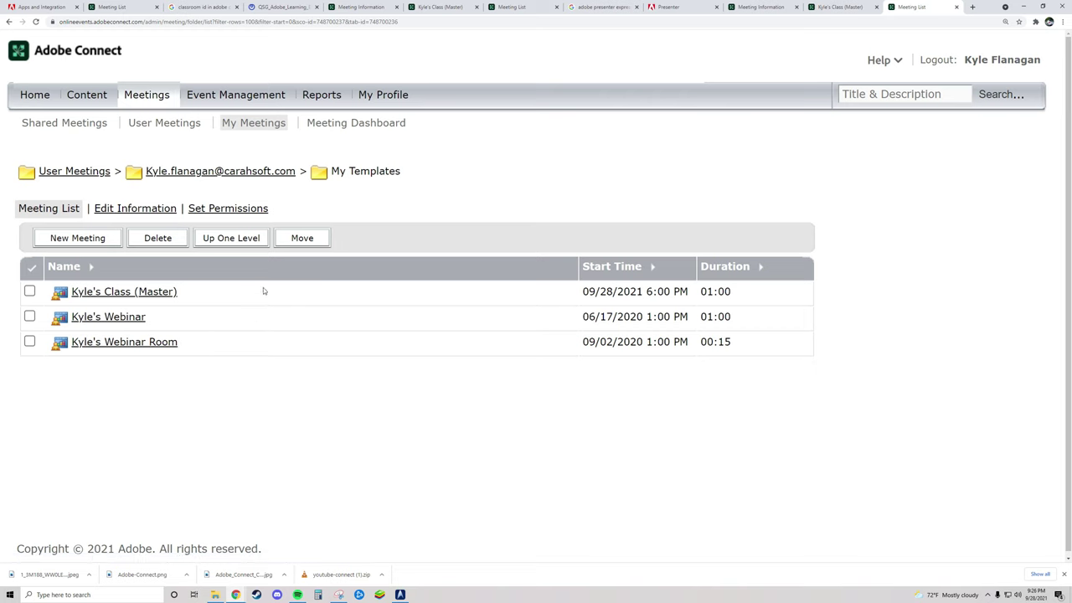
left_click(242, 129)
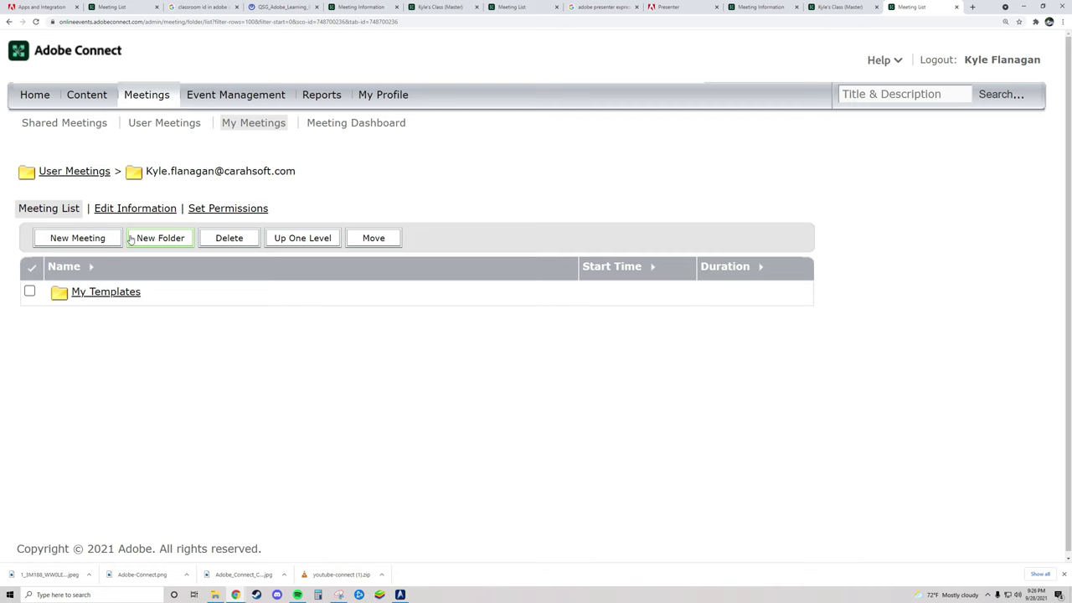
- Start a new meeting and name it 'Kyles class section 1'
left_click(74, 241)
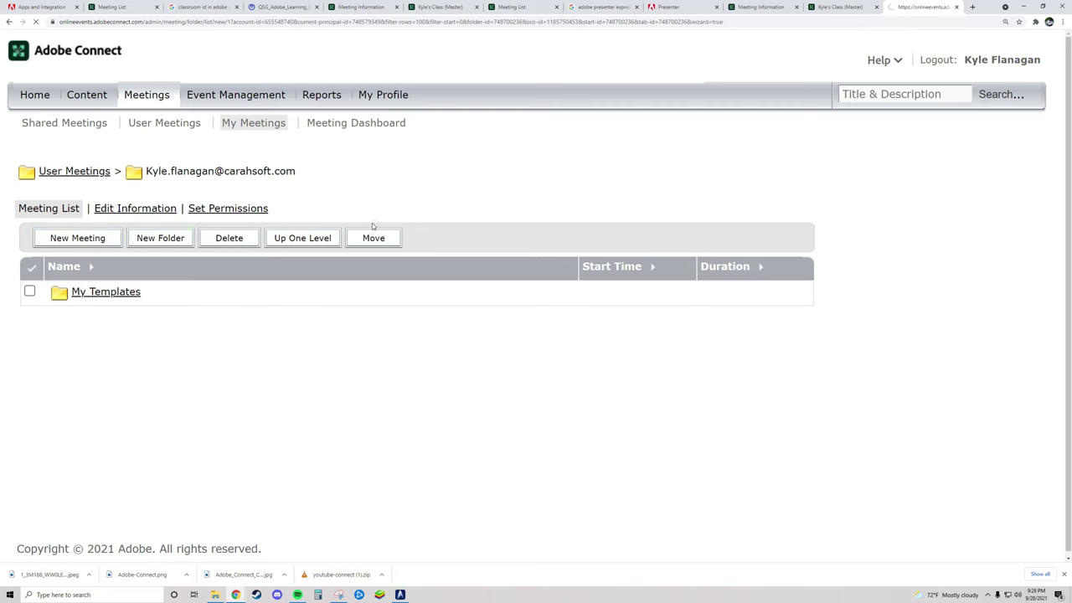
left_click(286, 223)
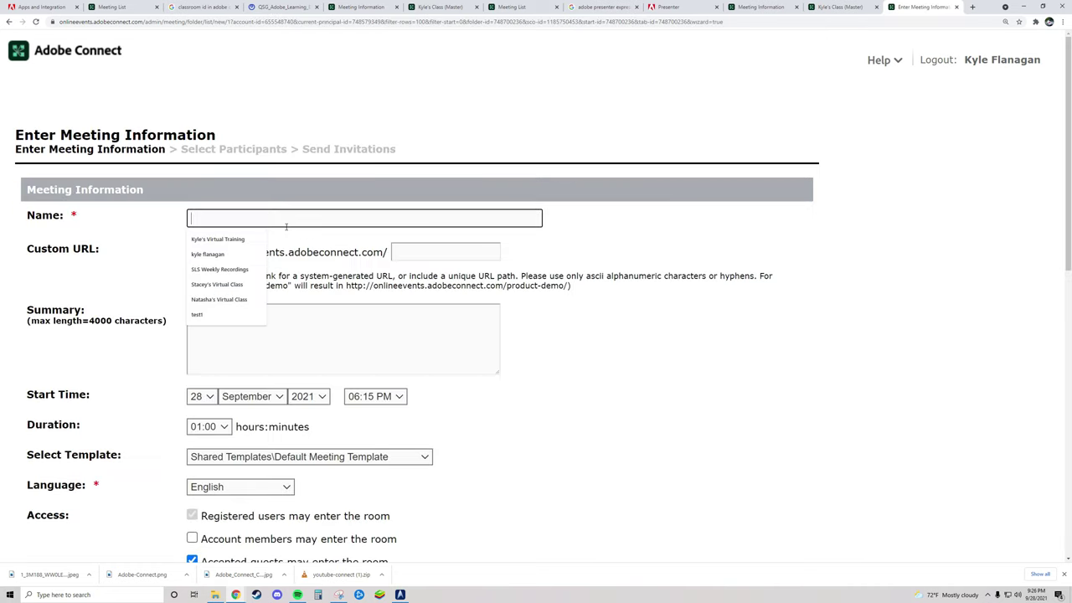
type("Kyles cla")
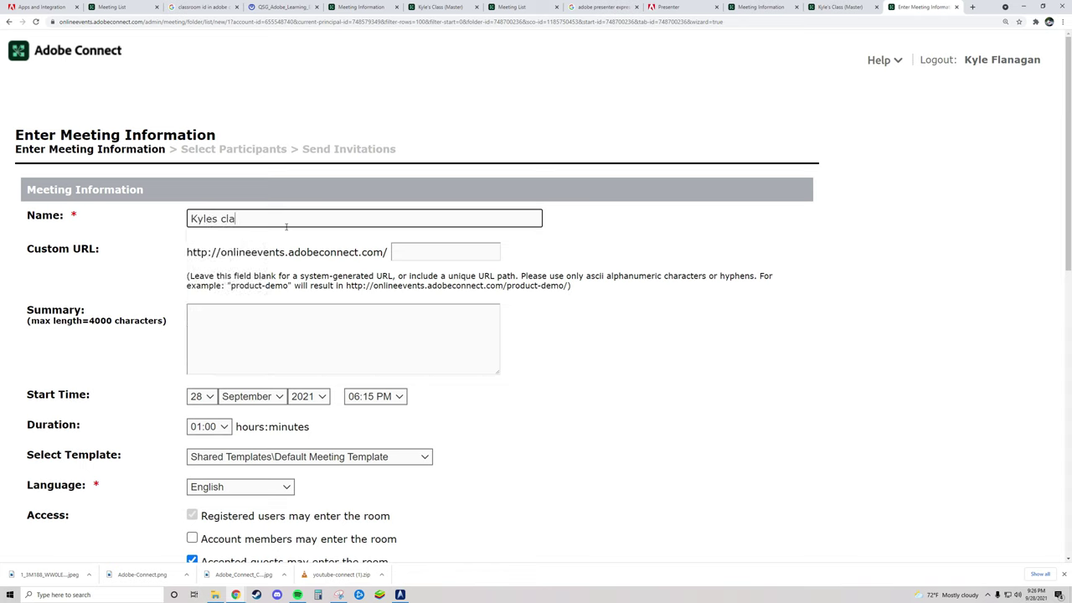
type("ss sectino 2")
key("BackSpace")
key("BackSpace")
key("BackSpace")
key("BackSpace")
type("o")
key("BackSpace")
type("on")
key("Tab")
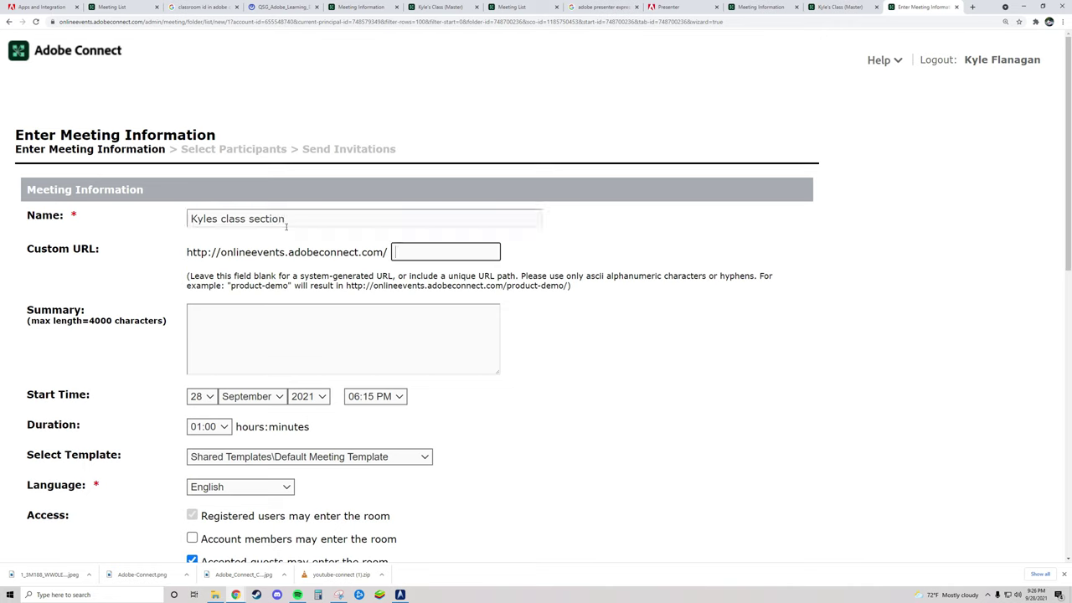
left_click(286, 226)
type("1")
- Enter 'kyleclasssection1' as the meeting's custom URL
left_click(427, 250)
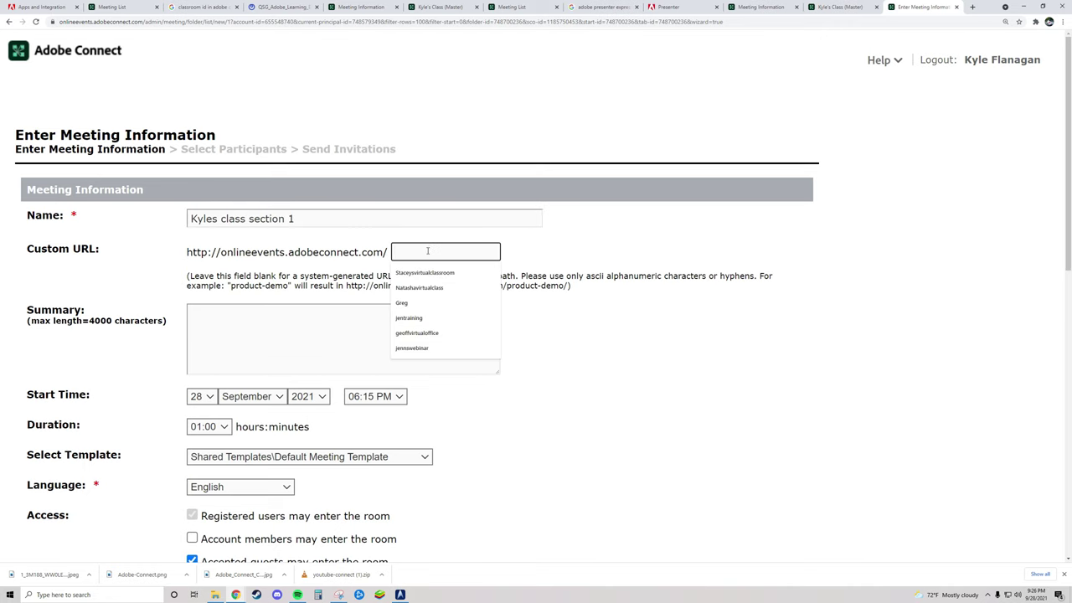
type("kyleclassse")
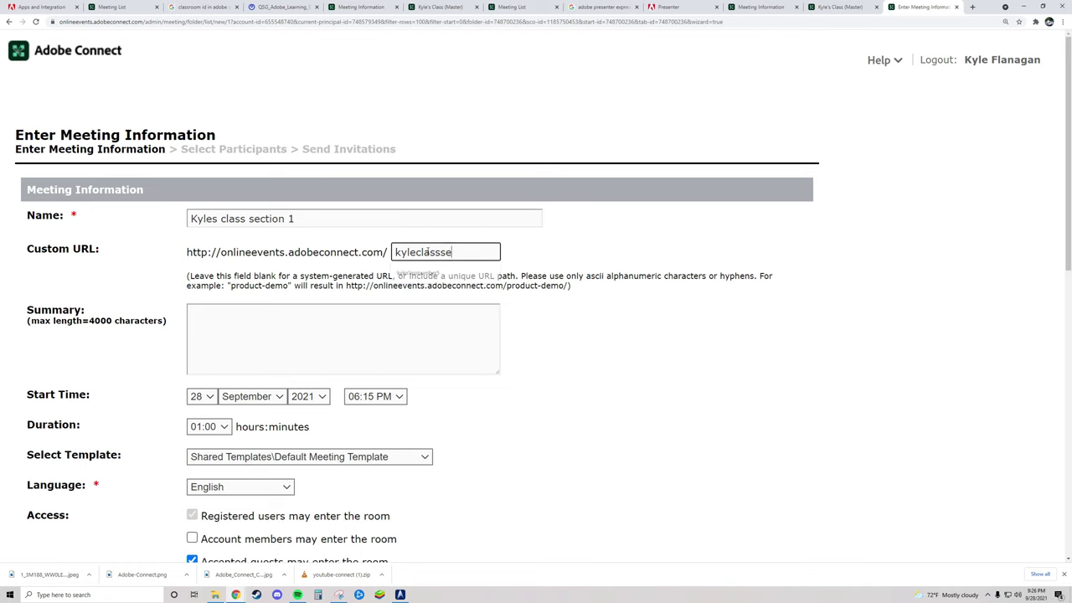
type("ction1")
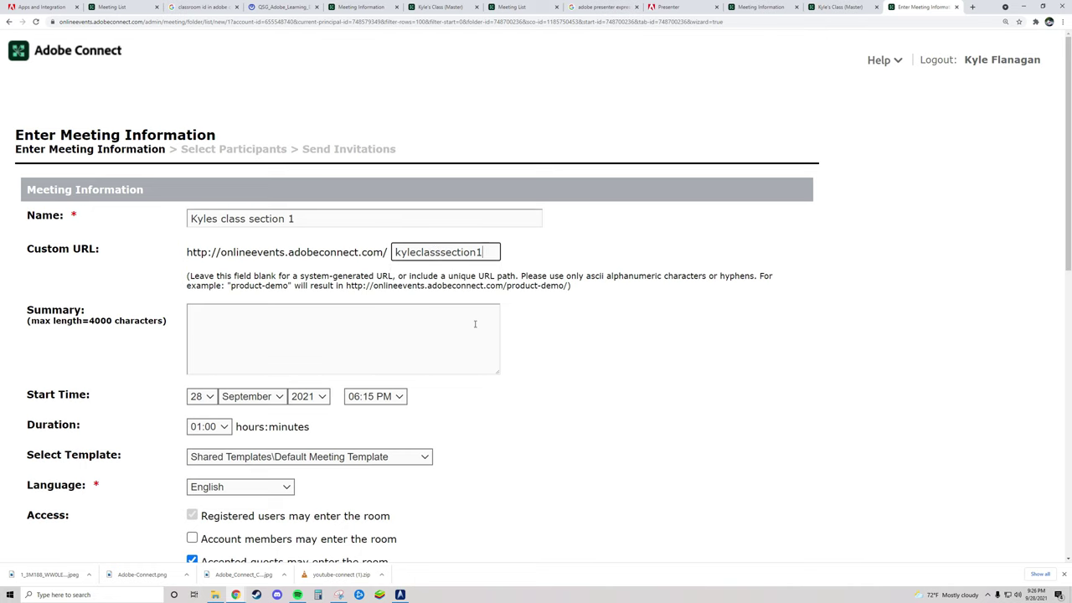
scroll(591, 431, "down", 1)
left_click_drag(24, 414, 127, 414)
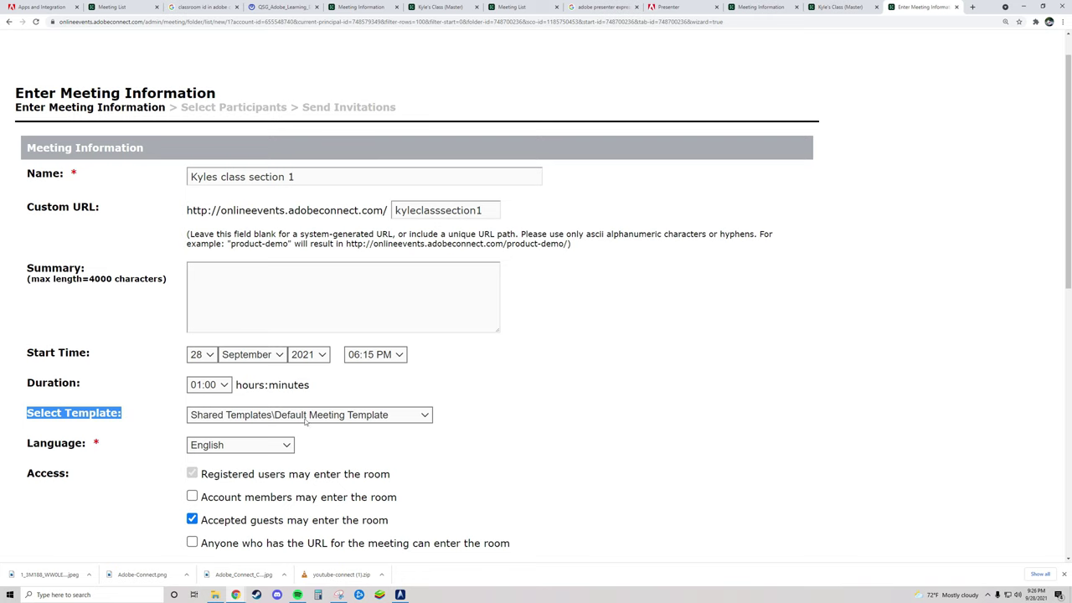
- Select My Templates\Kyle's Class (Master) as the new meeting's template and scroll down the form
left_click(426, 415)
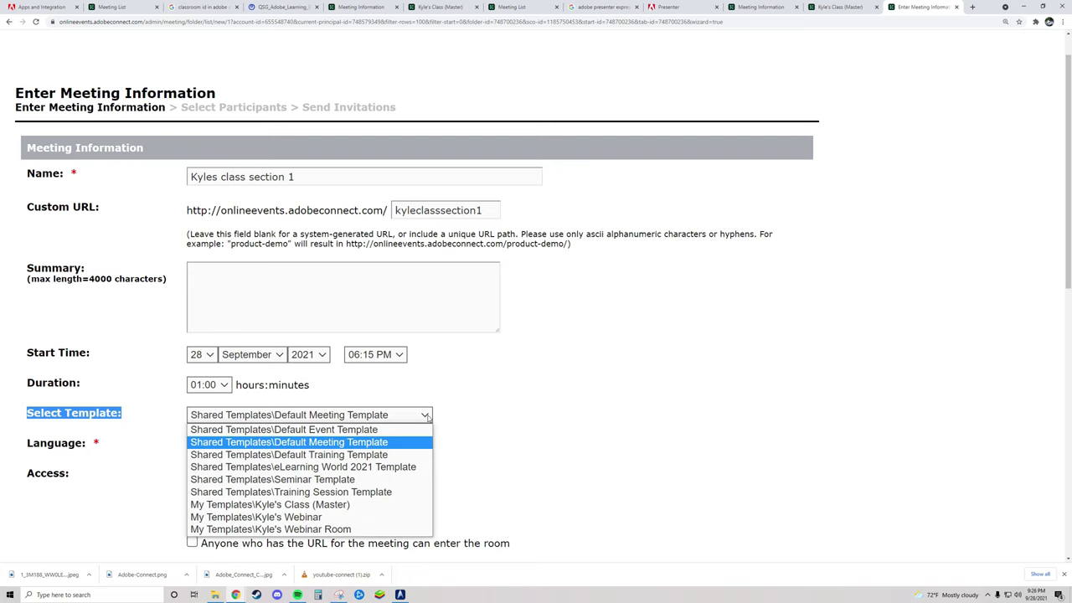
left_click(363, 505)
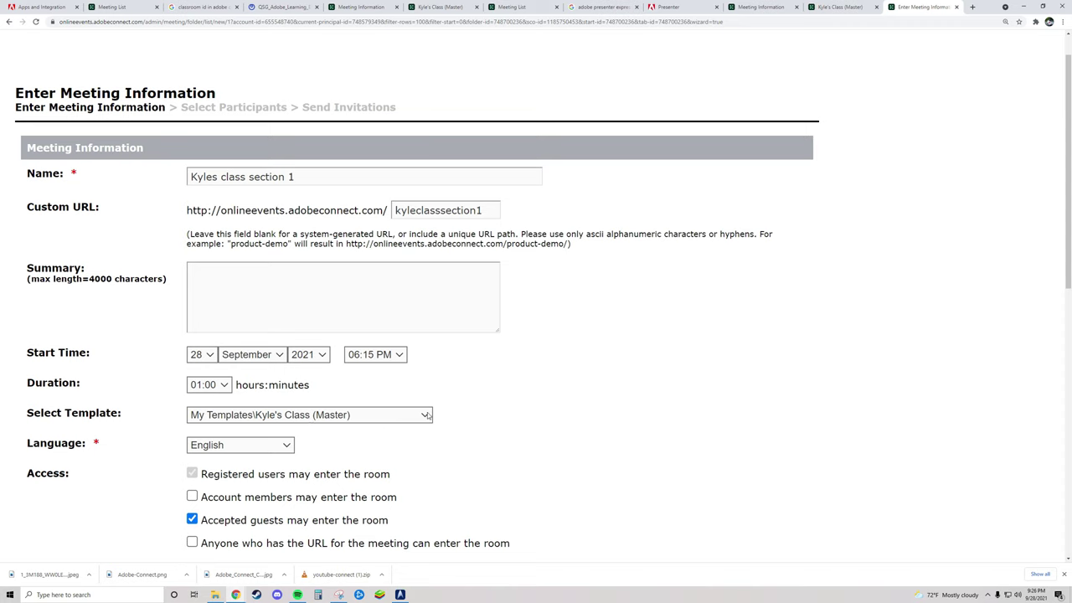
scroll(487, 438, "down", 3)
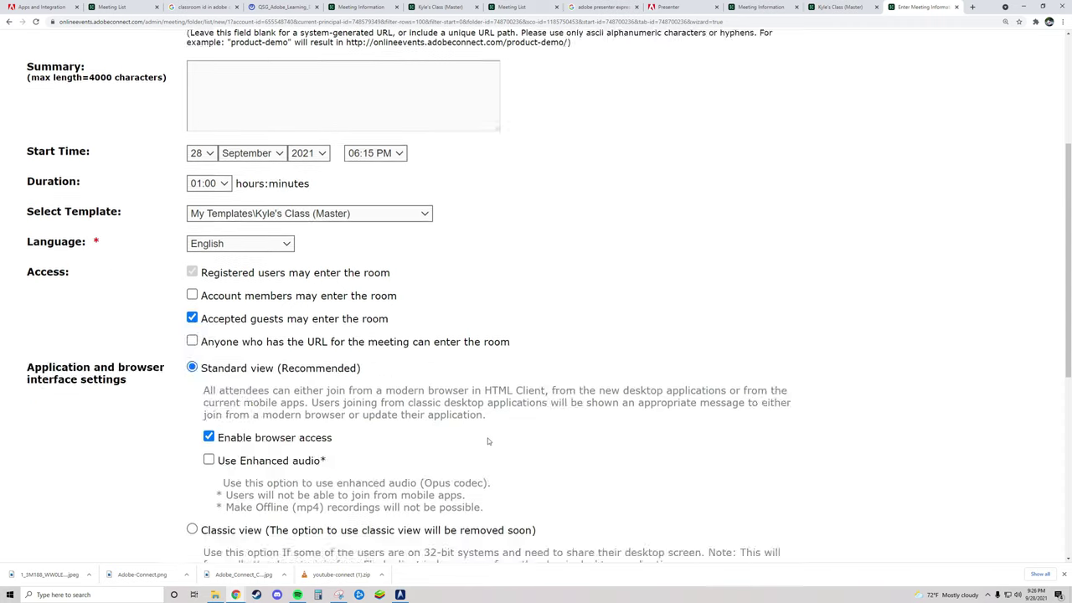
scroll(488, 438, "down", 6)
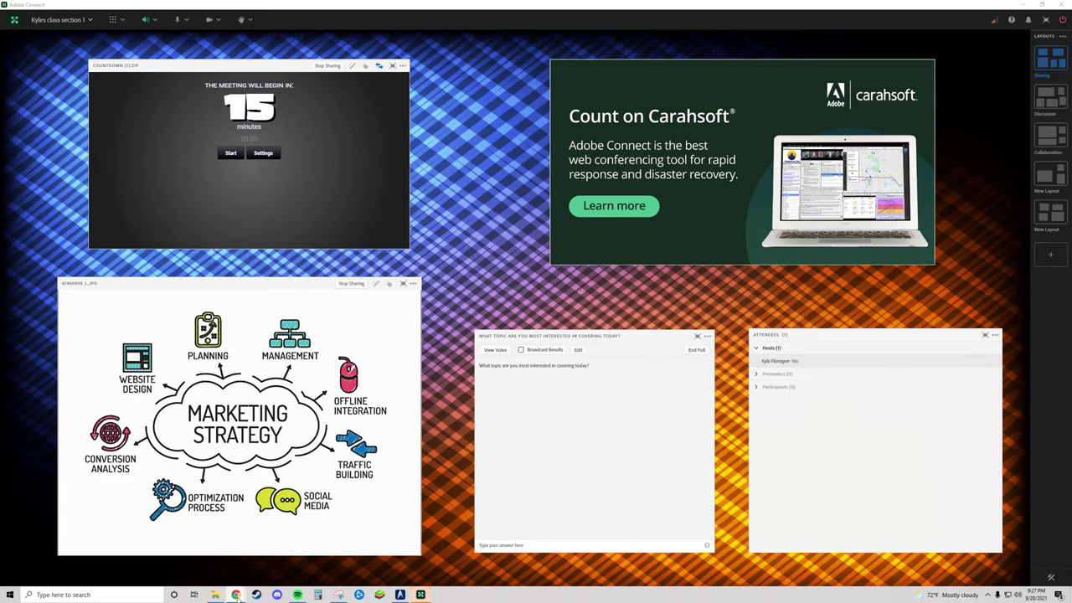
- Go back to the browser's Meeting Information tab and open My Meetings, now listing Kyles class section 1
mouse_move(236, 595)
left_click(278, 550)
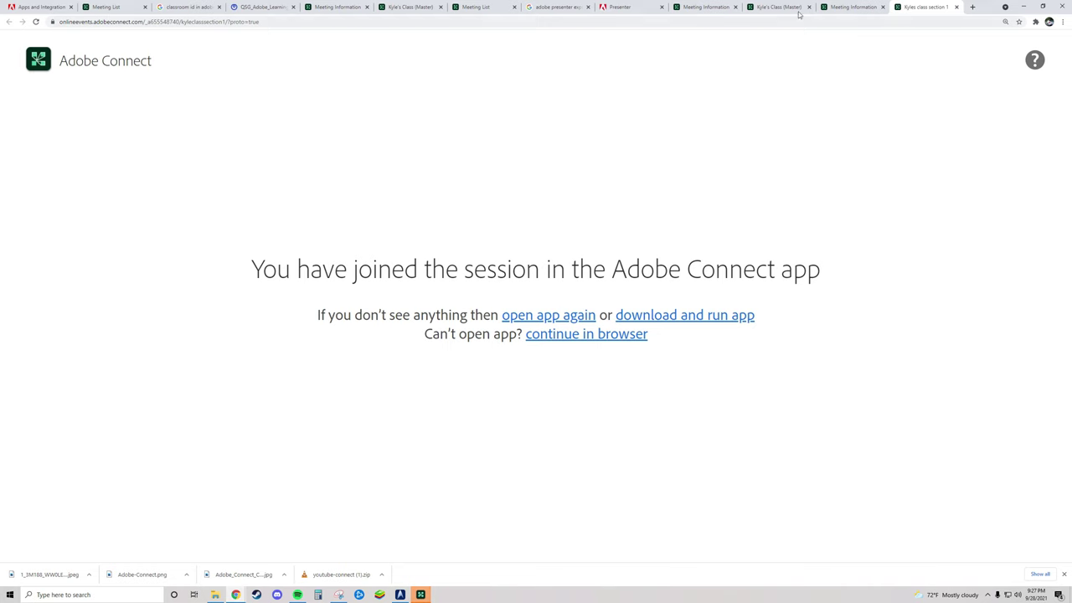
left_click(851, 7)
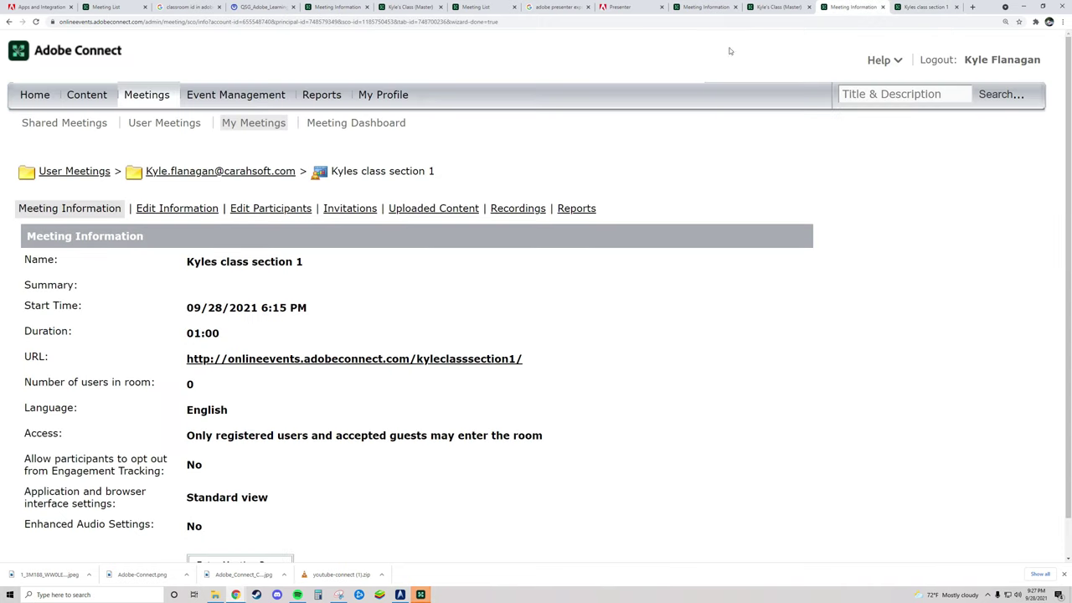
left_click(248, 125)
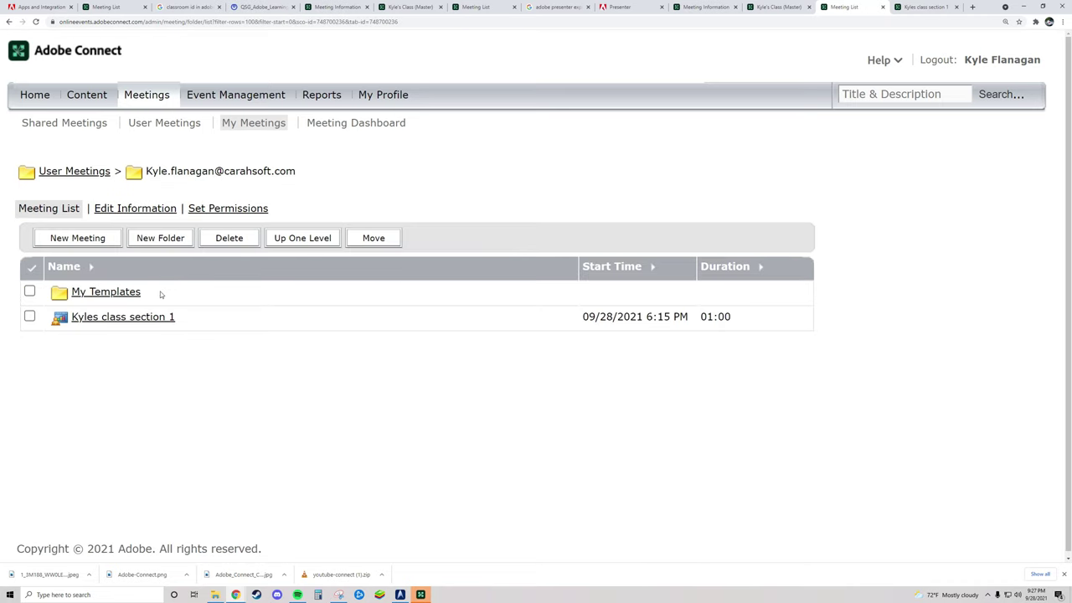
- Check Kyles class section 1 and move it to the Shared Templates destination folder
left_click_drag(153, 295, 71, 293)
left_click(156, 300)
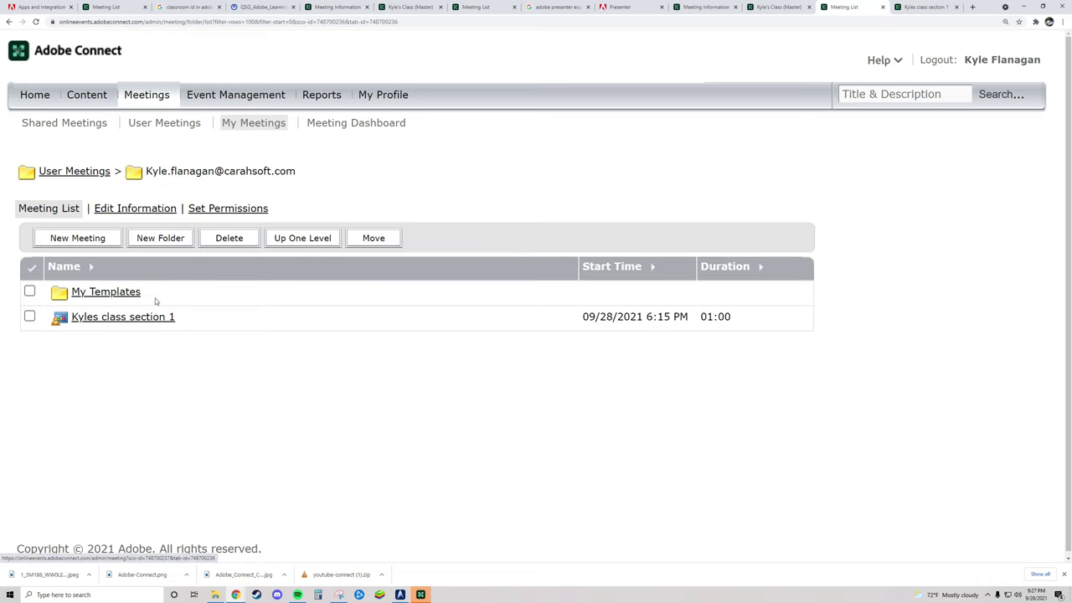
left_click(30, 316)
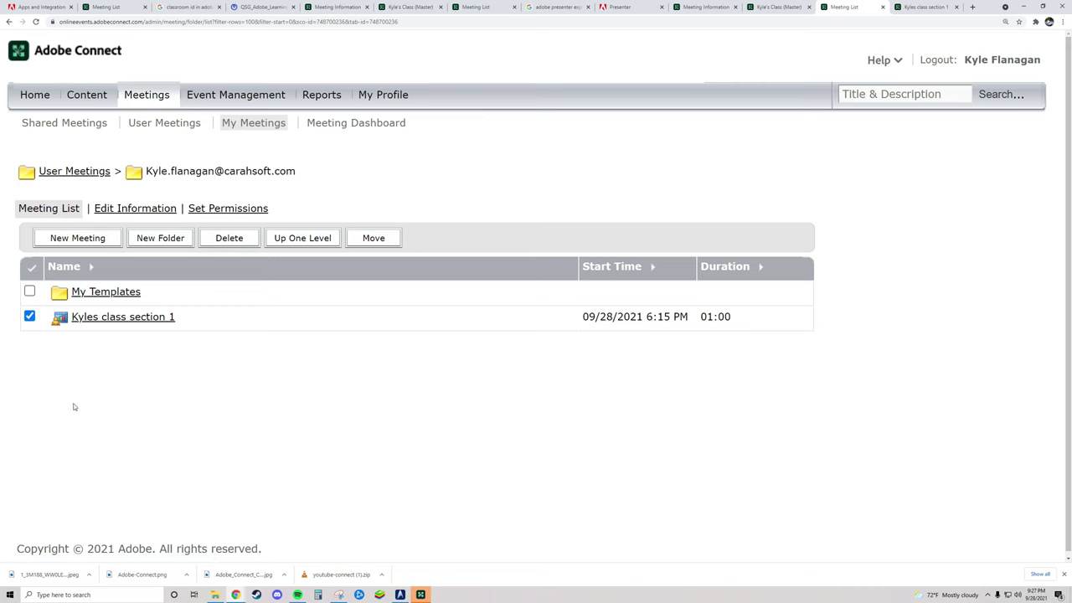
left_click(365, 239)
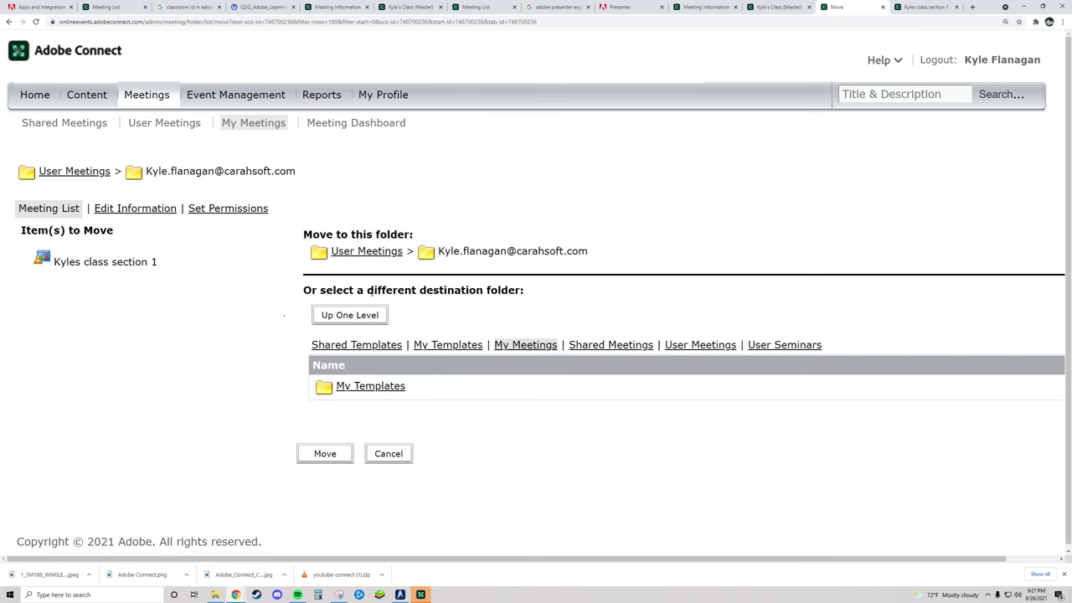
left_click_drag(405, 345, 312, 345)
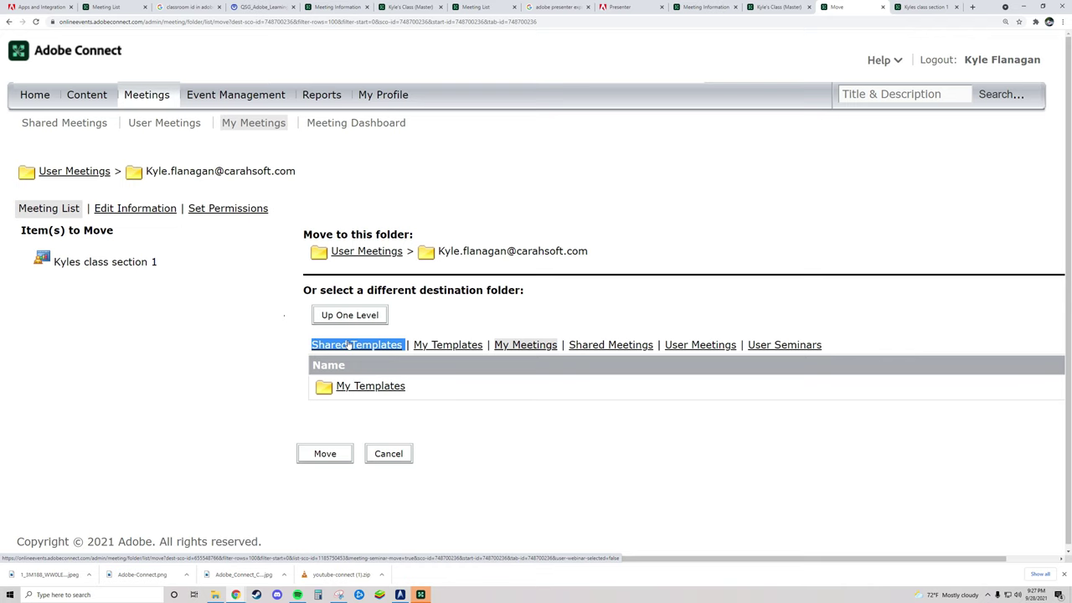
left_click(350, 346)
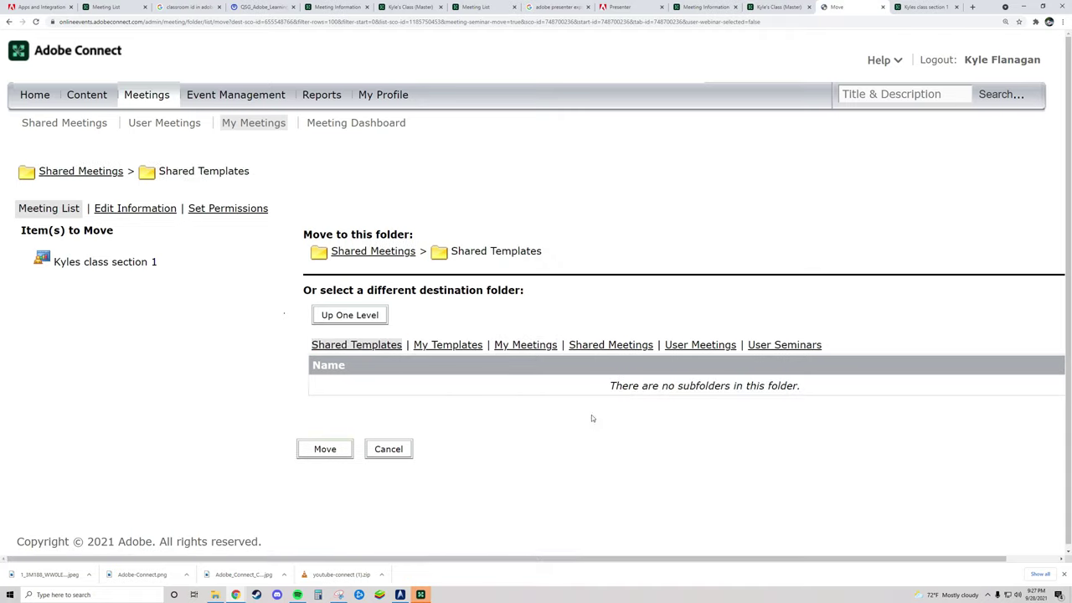
left_click(326, 450)
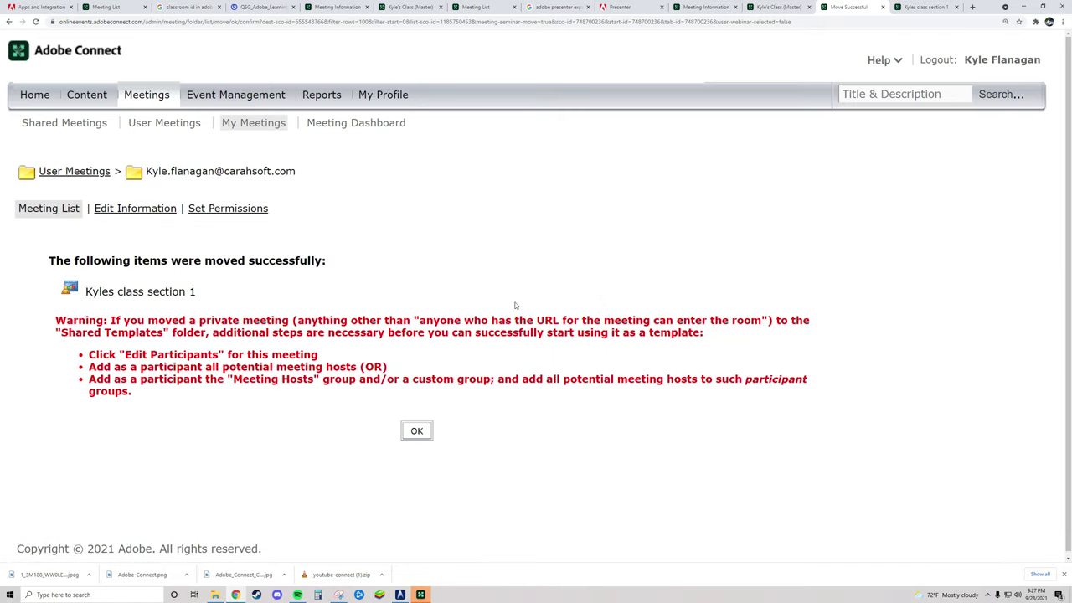